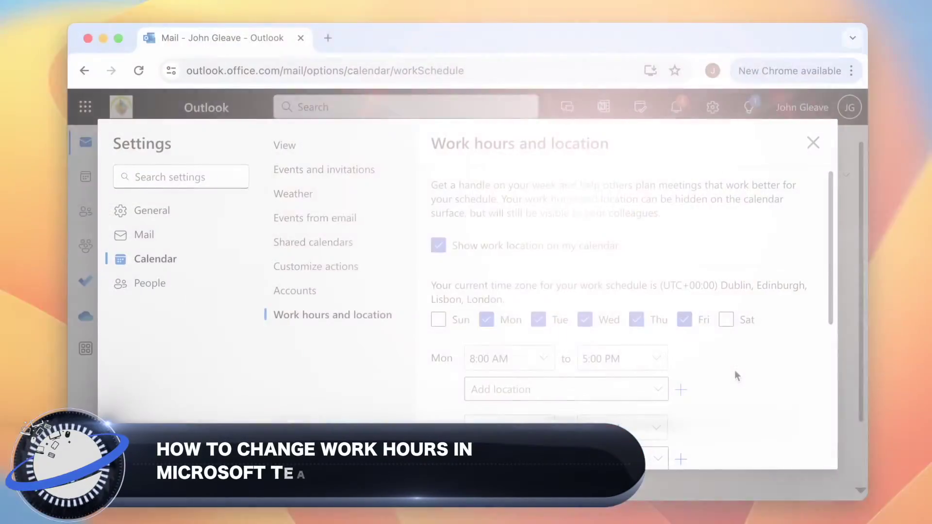
{"action": "scroll", "coordinate": [736, 370], "scroll_direction": "down", "scroll_amount": 3}
{"action": "scroll", "coordinate": [735, 370], "scroll_direction": "down", "scroll_amount": 1}
{"action": "scroll", "coordinate": [735, 370], "scroll_direction": "down", "scroll_amount": 1}
{"action": "scroll", "coordinate": [735, 371], "scroll_direction": "down", "scroll_amount": 1}
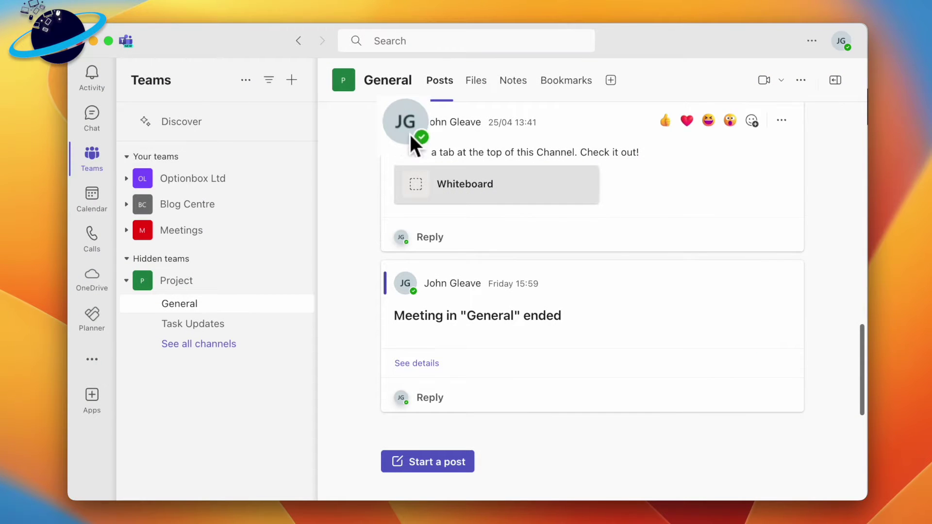
{"action": "left_click", "coordinate": [408, 128]}
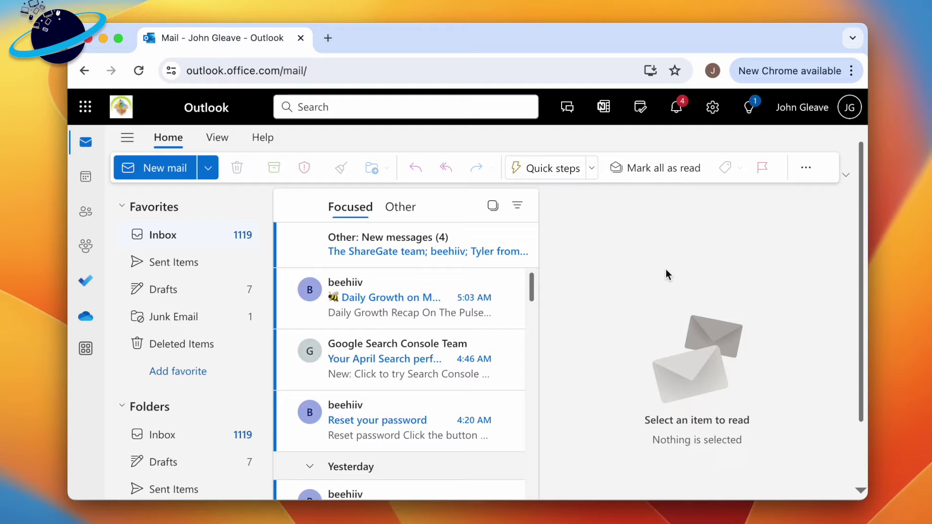
Go to the Calendar section of Outlook's settings to show its View options
{"action": "left_click", "coordinate": [714, 108]}
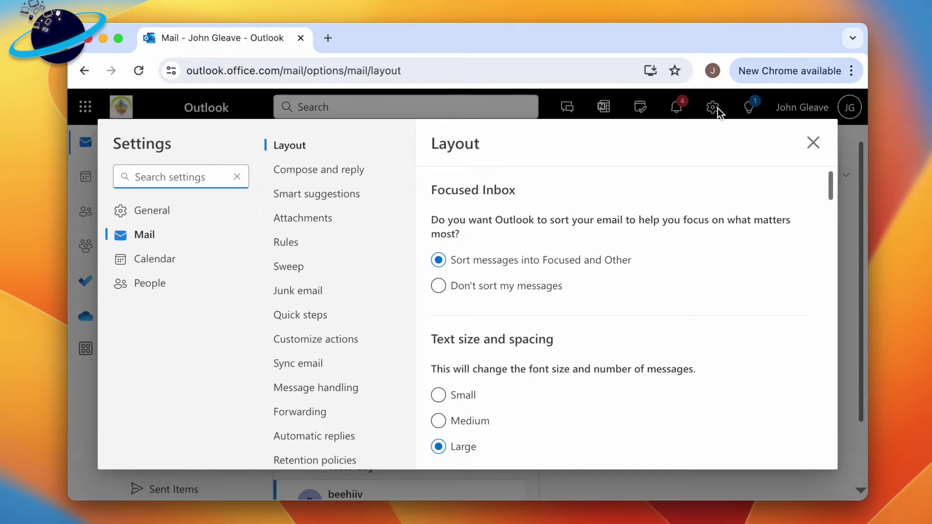
{"action": "left_click", "coordinate": [217, 269]}
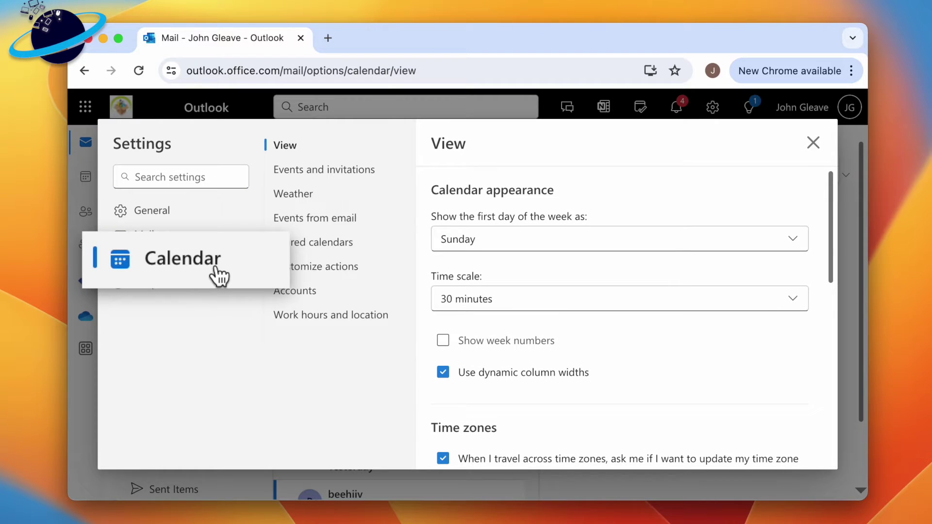
Show Mon–Fri 8:00 AM–5:00 PM work hours and check Monday's Office/Remote location options without choosing
{"action": "left_click", "coordinate": [323, 330]}
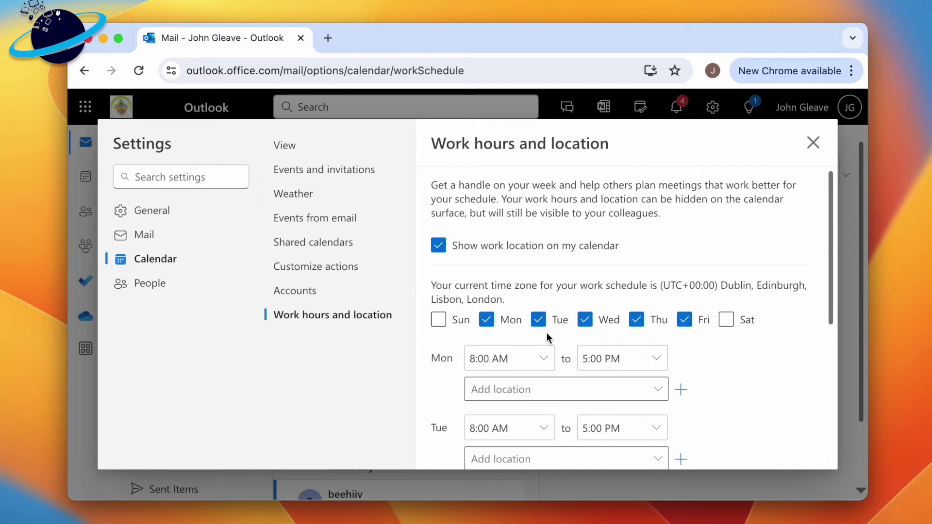
{"action": "scroll", "coordinate": [735, 371], "scroll_direction": "down", "scroll_amount": 2}
{"action": "scroll", "coordinate": [734, 370], "scroll_direction": "down", "scroll_amount": 2}
{"action": "scroll", "coordinate": [735, 370], "scroll_direction": "down", "scroll_amount": 1}
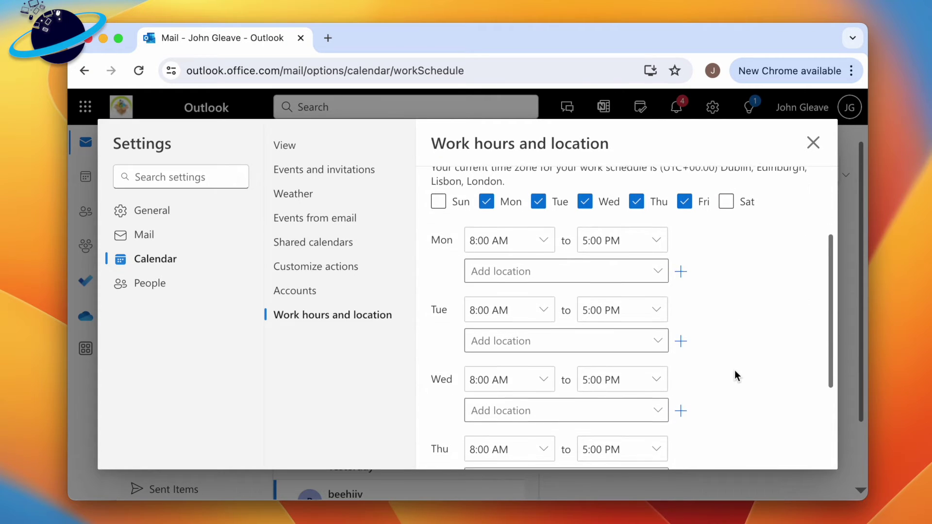
{"action": "scroll", "coordinate": [736, 371], "scroll_direction": "up", "scroll_amount": 2}
{"action": "scroll", "coordinate": [735, 371], "scroll_direction": "up", "scroll_amount": 1}
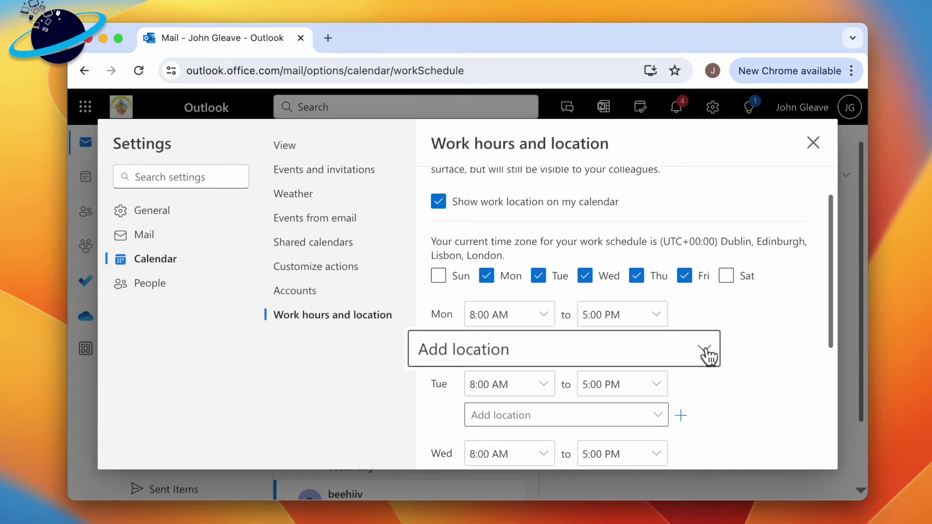
{"action": "left_click", "coordinate": [659, 347]}
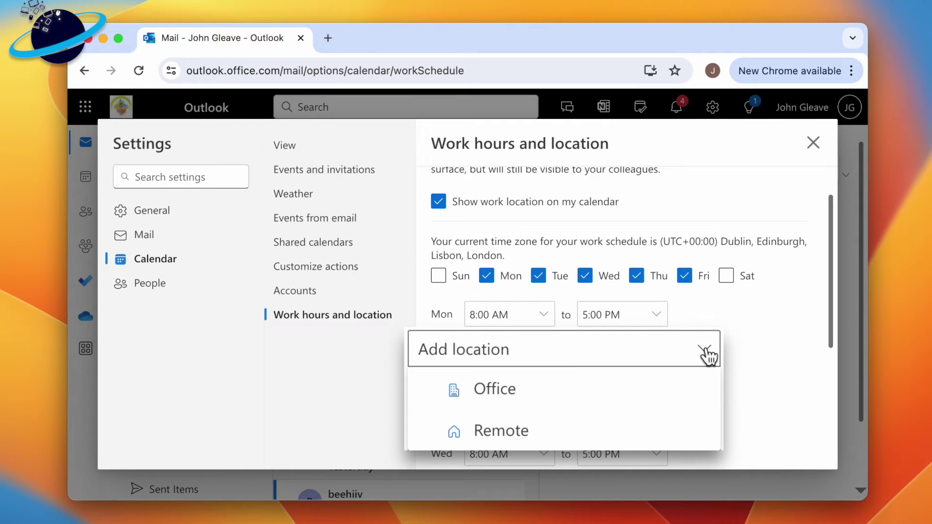
{"action": "left_click", "coordinate": [706, 351]}
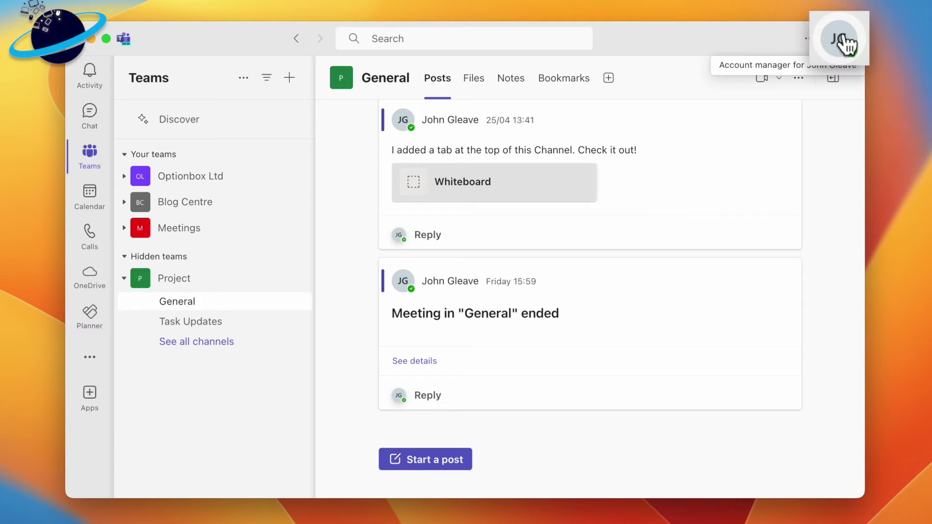
Set today's Teams work location to Remote from the account menu
{"action": "left_click", "coordinate": [843, 40]}
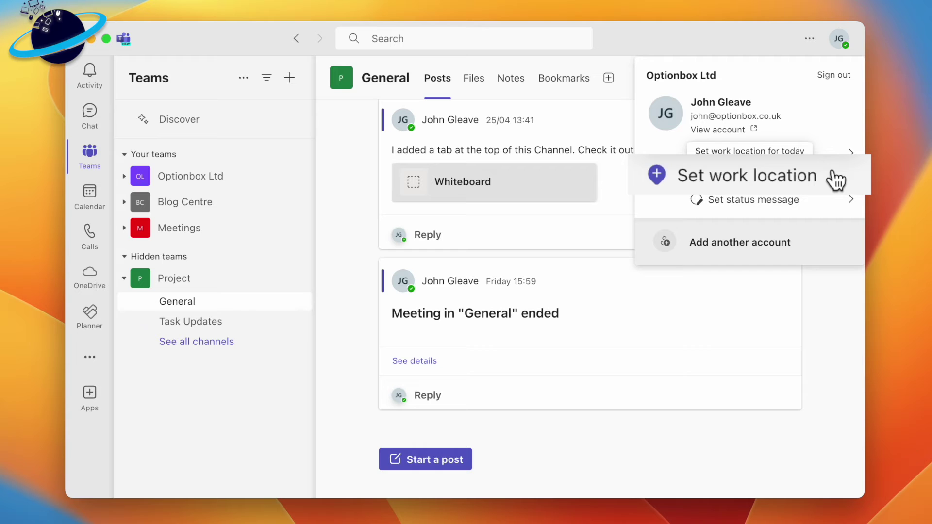
{"action": "left_click", "coordinate": [836, 181]}
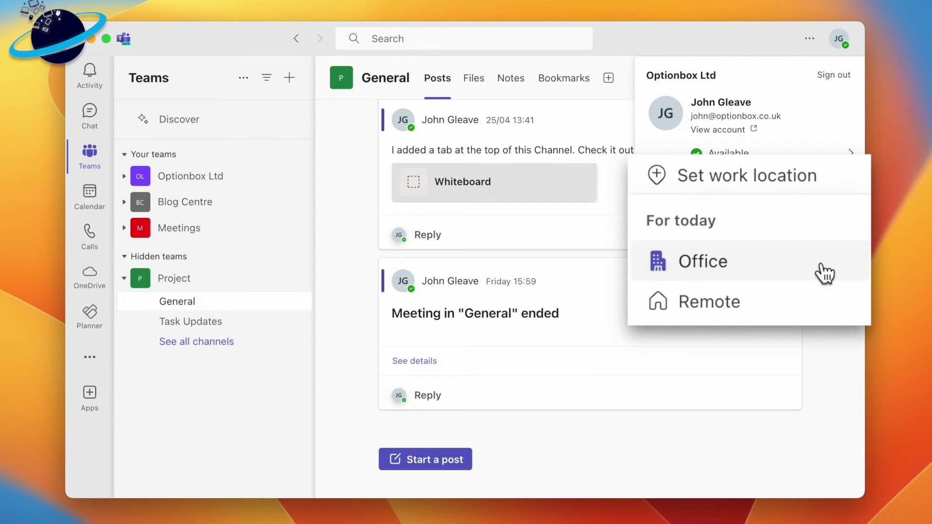
{"action": "left_click", "coordinate": [821, 304]}
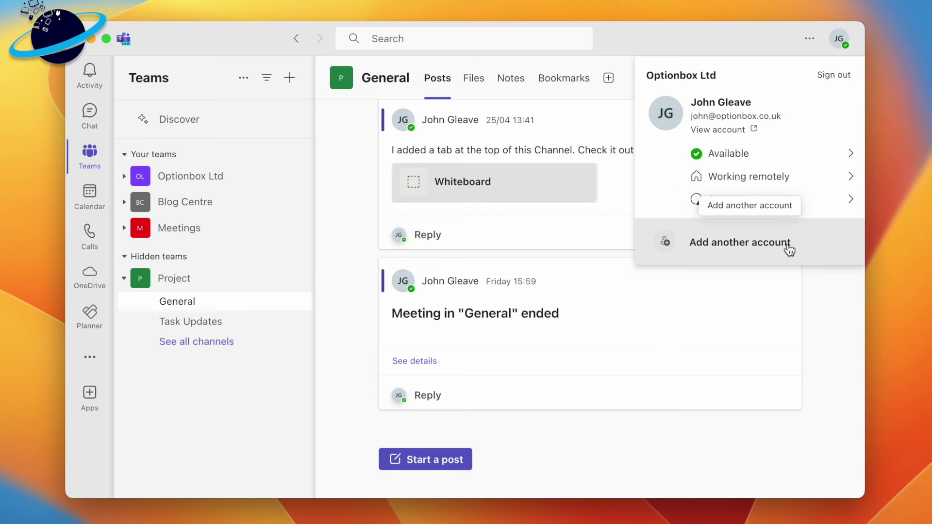